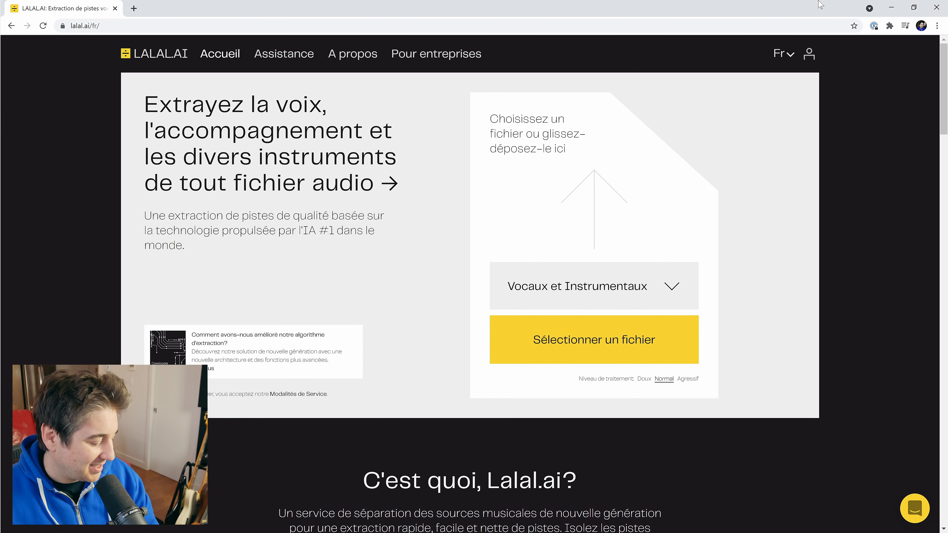
Upload "Hard to prononce ruff mix.mp3" from the MIXS folder for vocal and instrumental extraction, and listen to the Vocaux and Instrumentaux previews
key(alt+Tab)
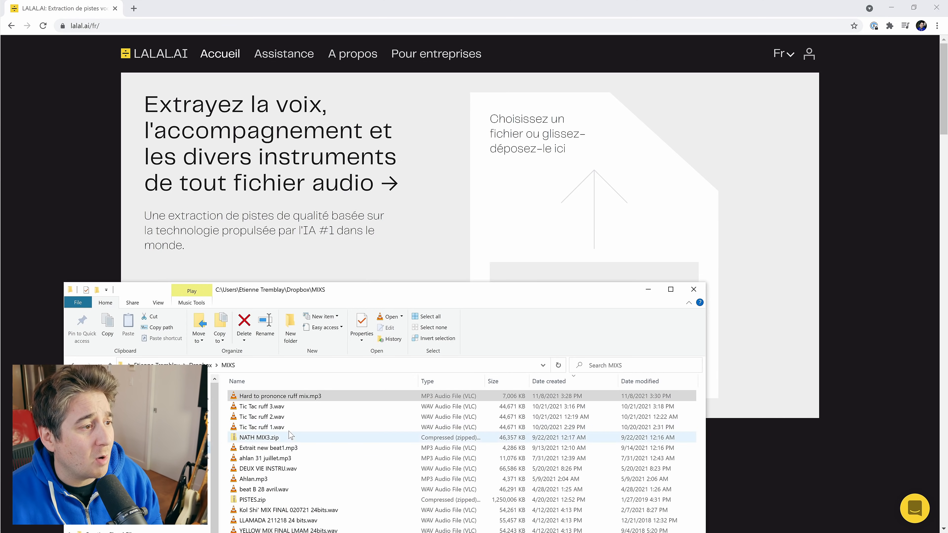
drag(284, 397, 567, 240)
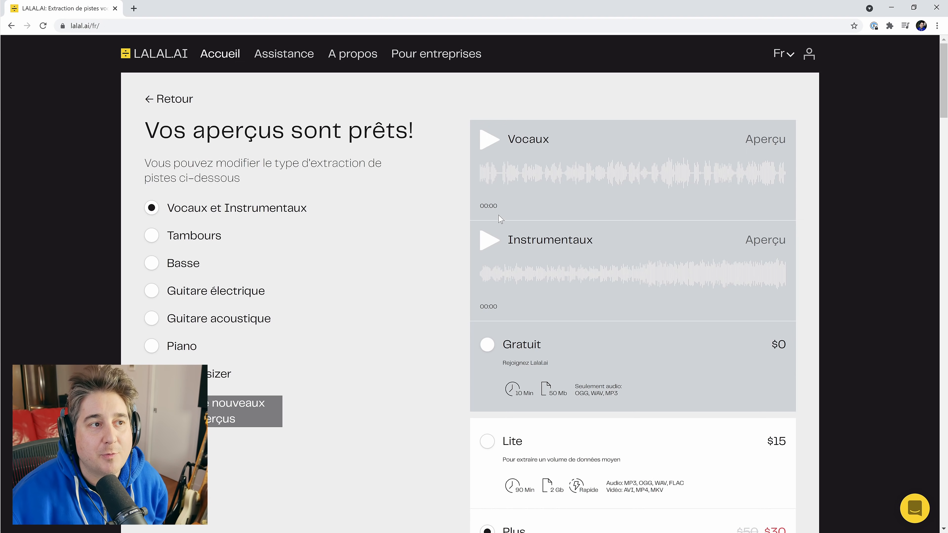
click(494, 148)
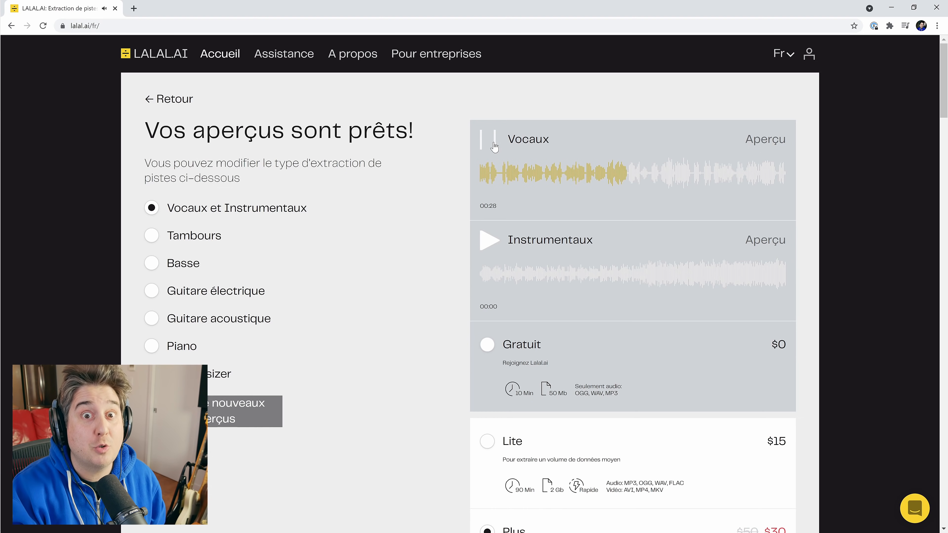
click(489, 139)
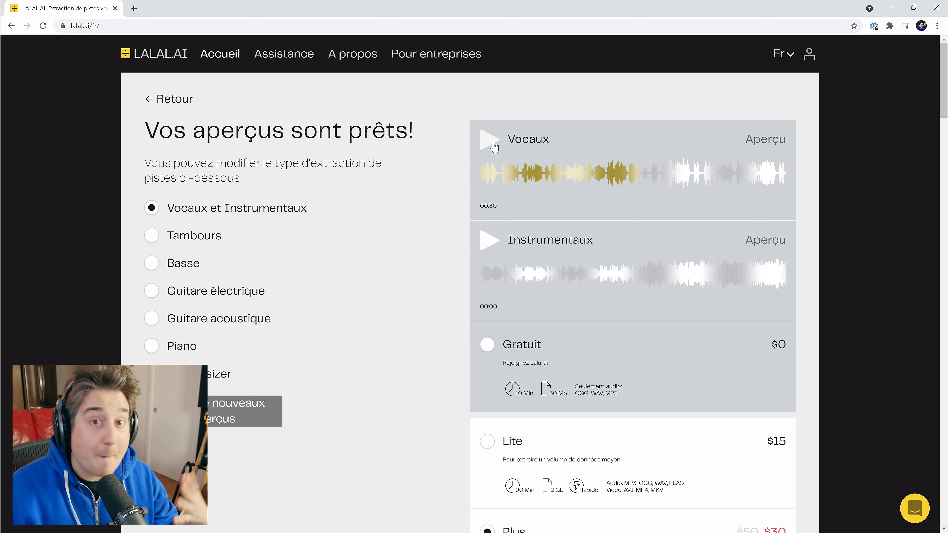
click(496, 246)
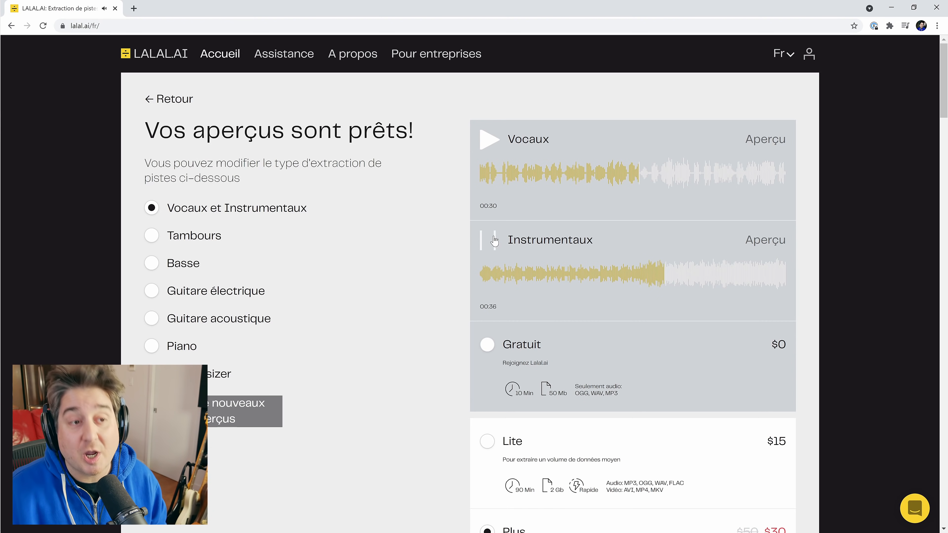
click(493, 240)
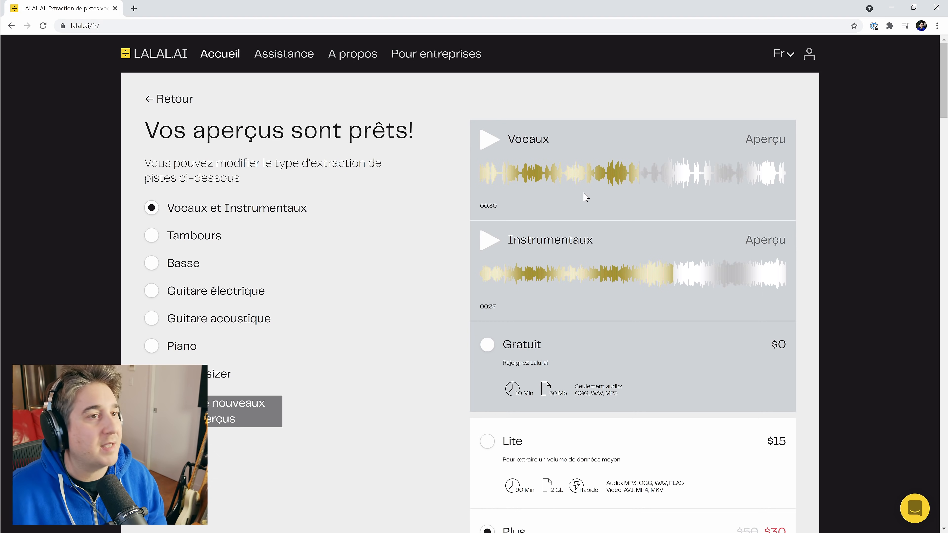
Create new previews with the Basse extraction type and listen to the Basse and Sans basse tracks
click(171, 270)
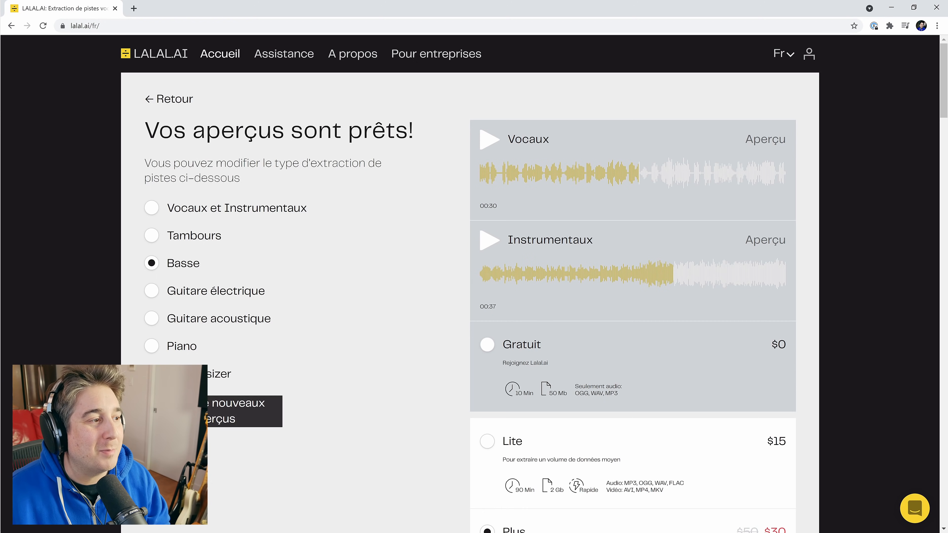
click(211, 412)
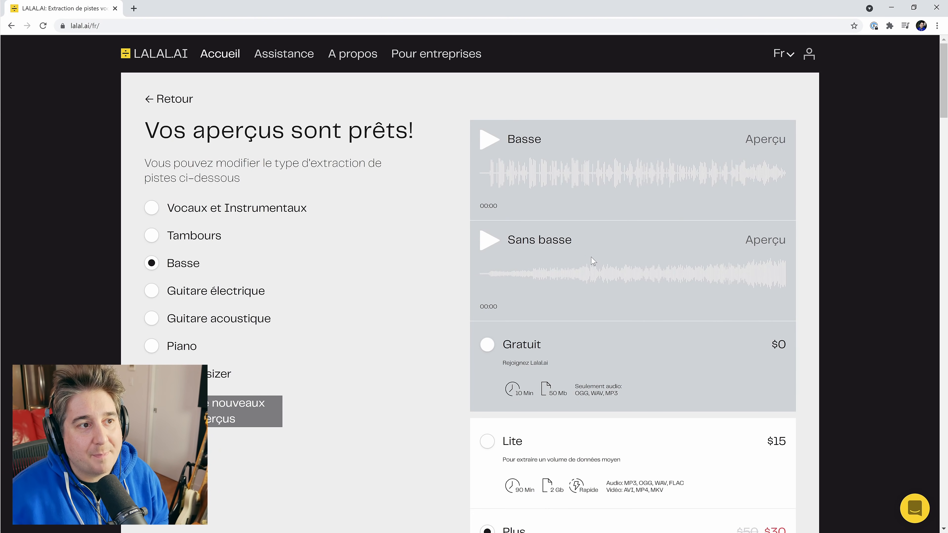
click(482, 146)
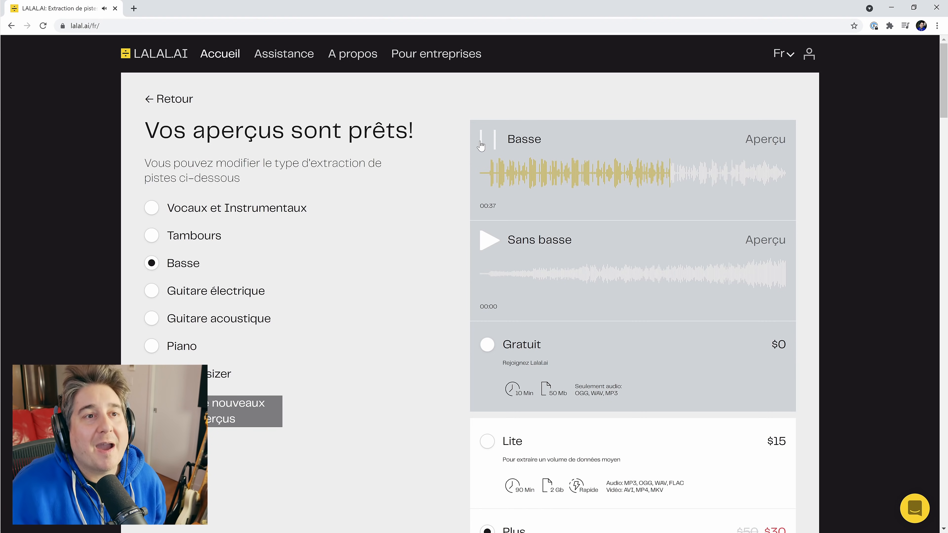
click(481, 145)
click(495, 249)
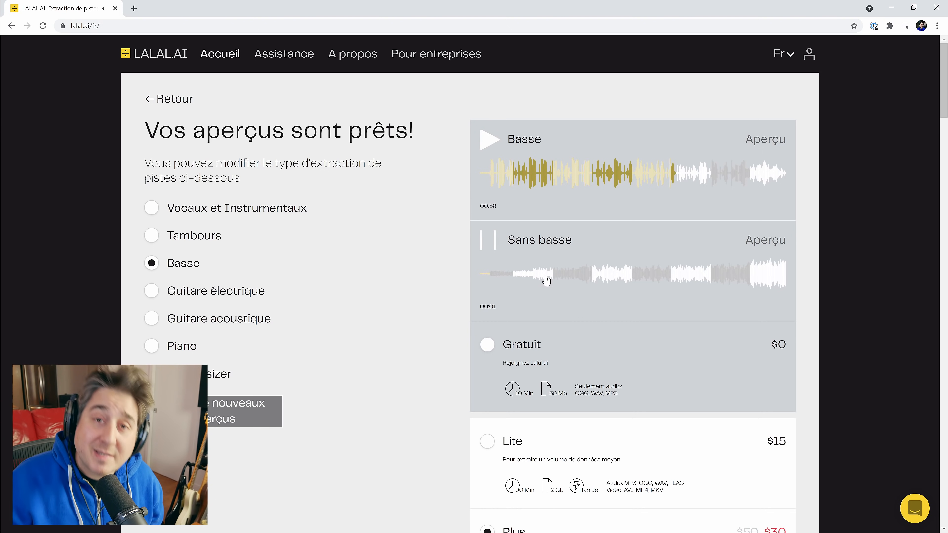
click(538, 284)
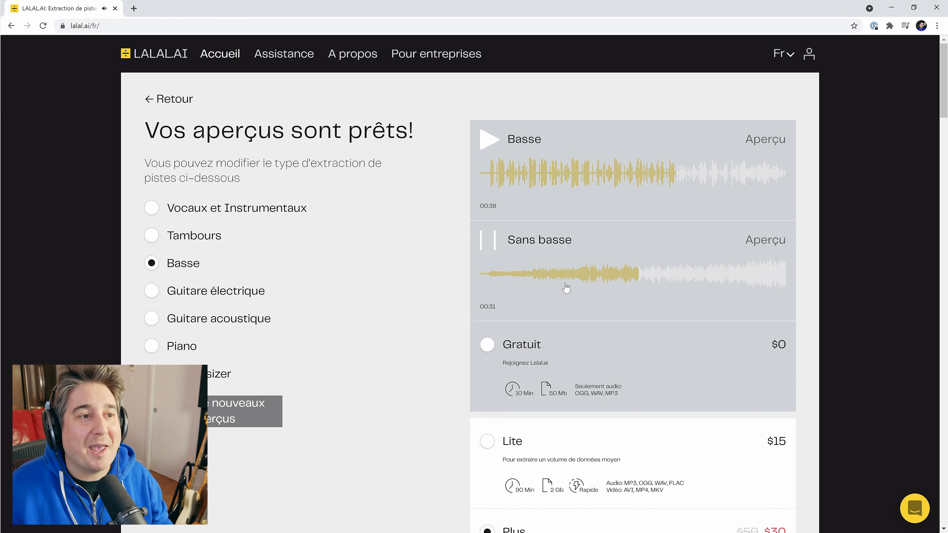
click(488, 240)
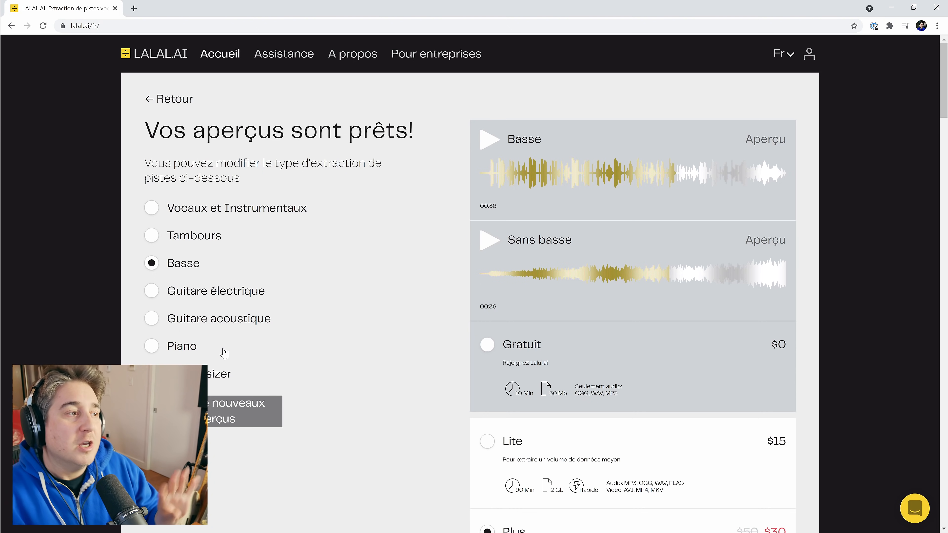
Compare the duration, file size, format and price details of the Gratuit, Lite and Plus packs below the previews
scroll(322, 401, down, 1)
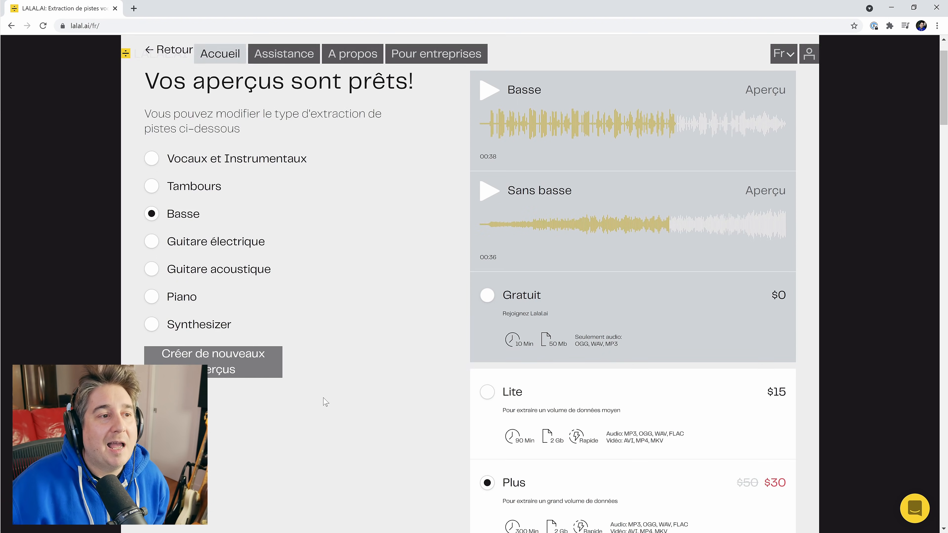
scroll(675, 342, up, 1)
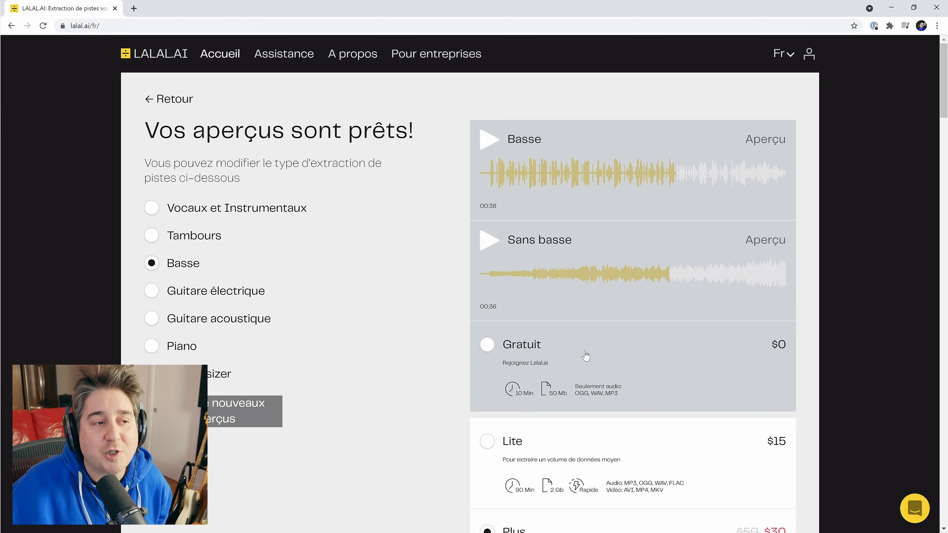
scroll(523, 368, down, 2)
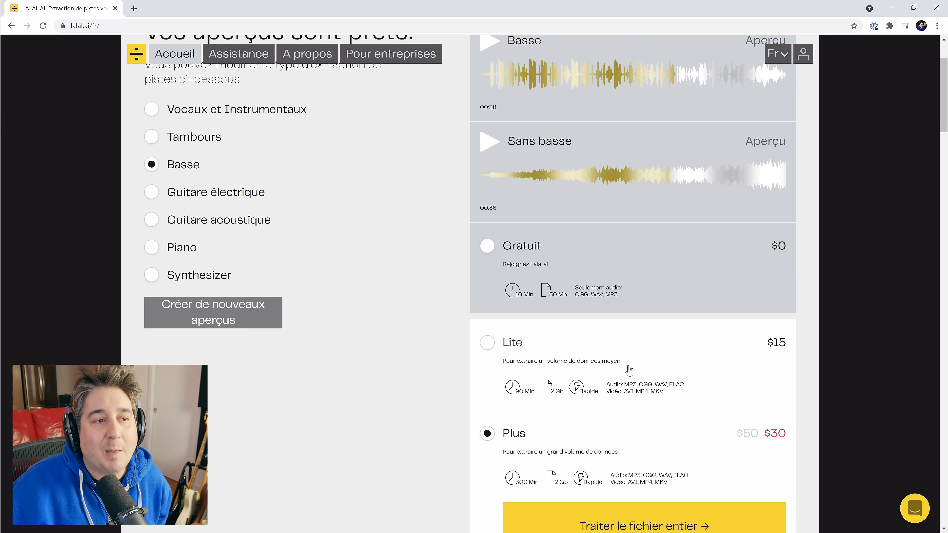
scroll(629, 371, down, 1)
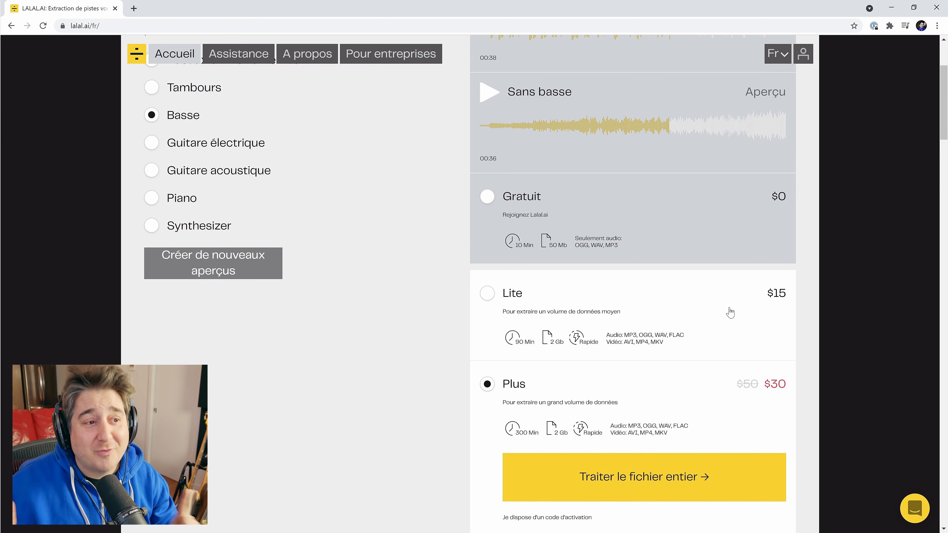
scroll(697, 321, up, 3)
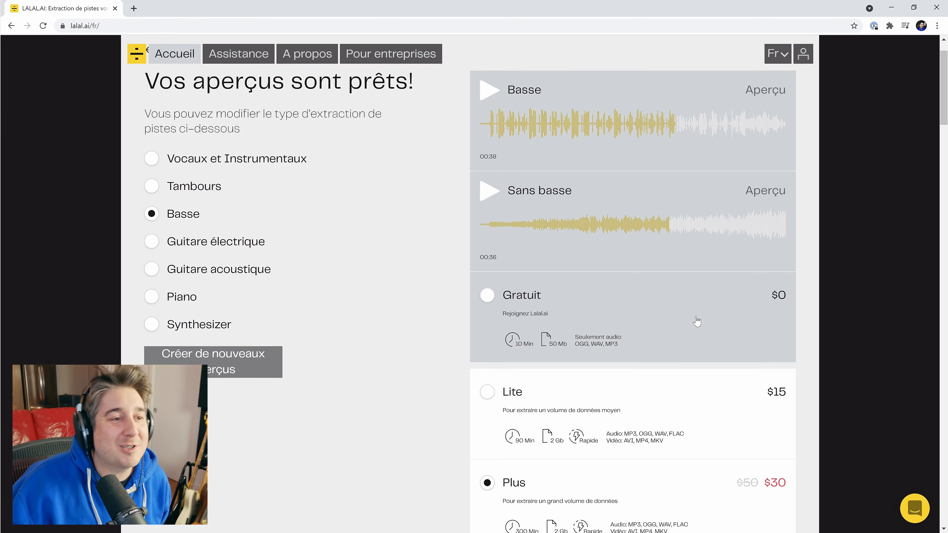
scroll(697, 321, down, 6)
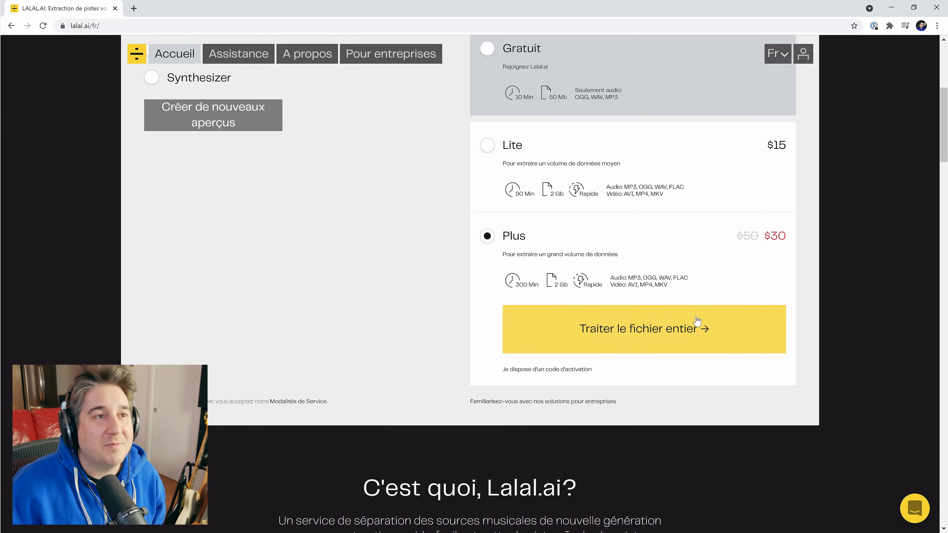
scroll(697, 321, up, 5)
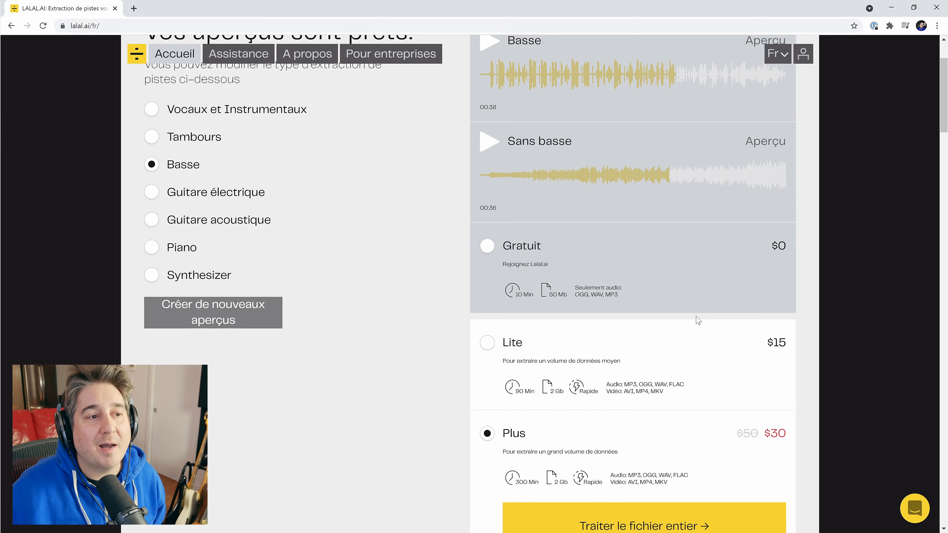
scroll(745, 400, up, 3)
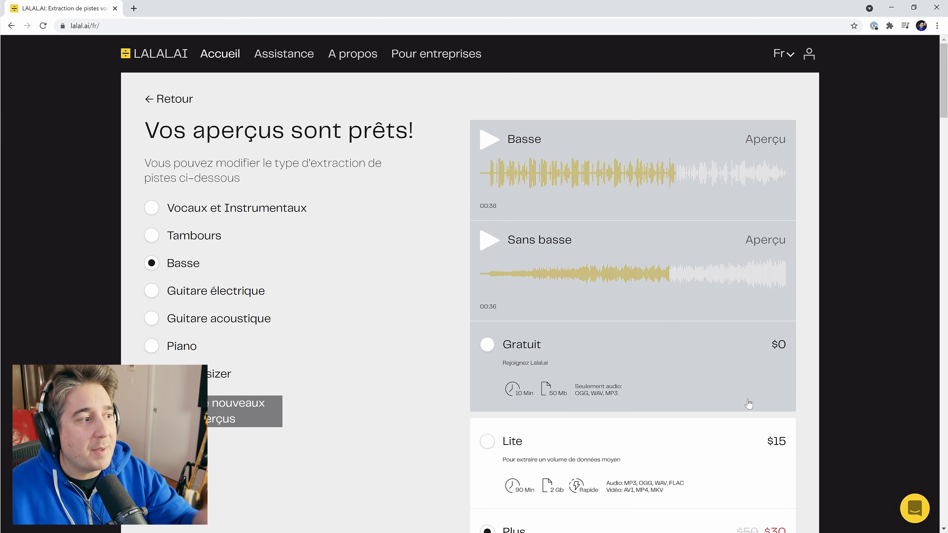
Look through the rest of the page, including the quality samples, the pack comparison table and the API section, and return to the previews
scroll(722, 378, down, 15)
scroll(721, 372, up, 15)
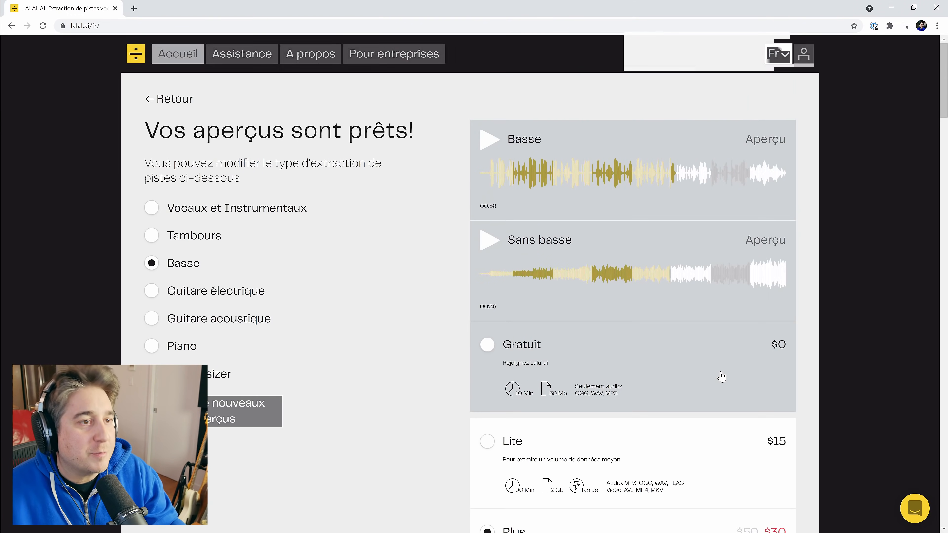
scroll(722, 377, down, 8)
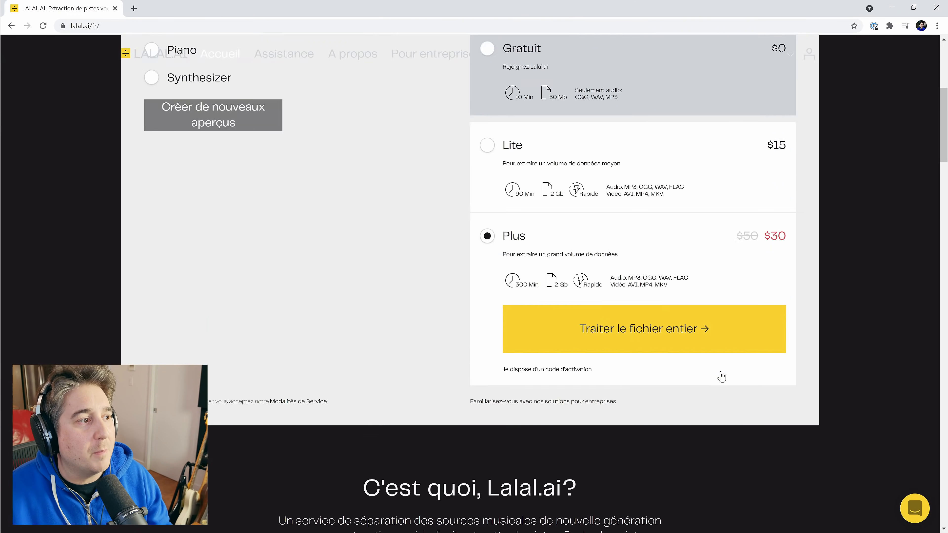
scroll(720, 372, down, 10)
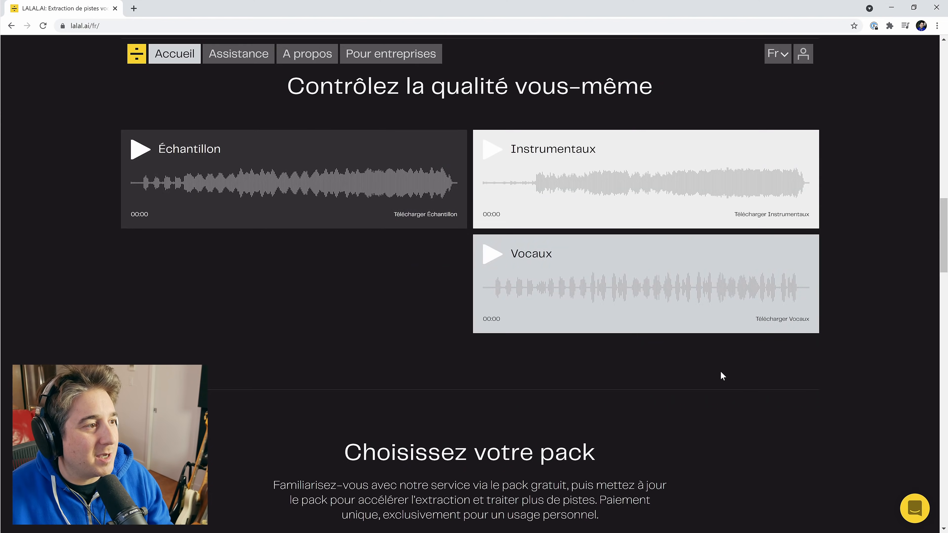
scroll(720, 372, down, 5)
scroll(721, 373, down, 15)
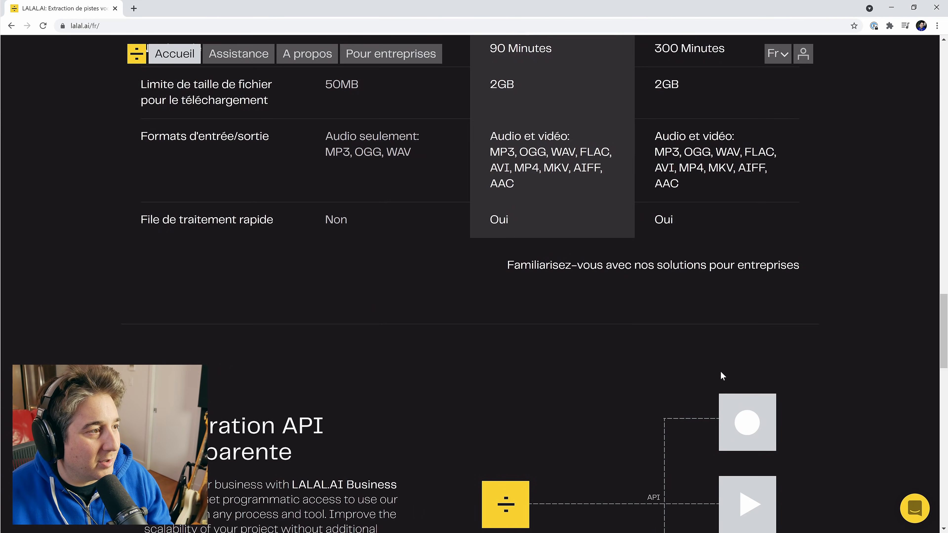
scroll(721, 375, down, 3)
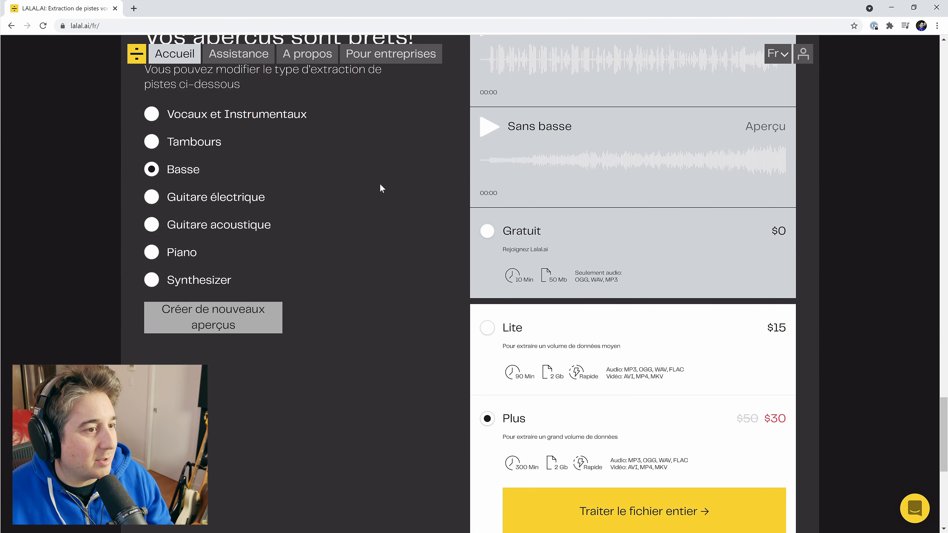
scroll(235, 273, down, 7)
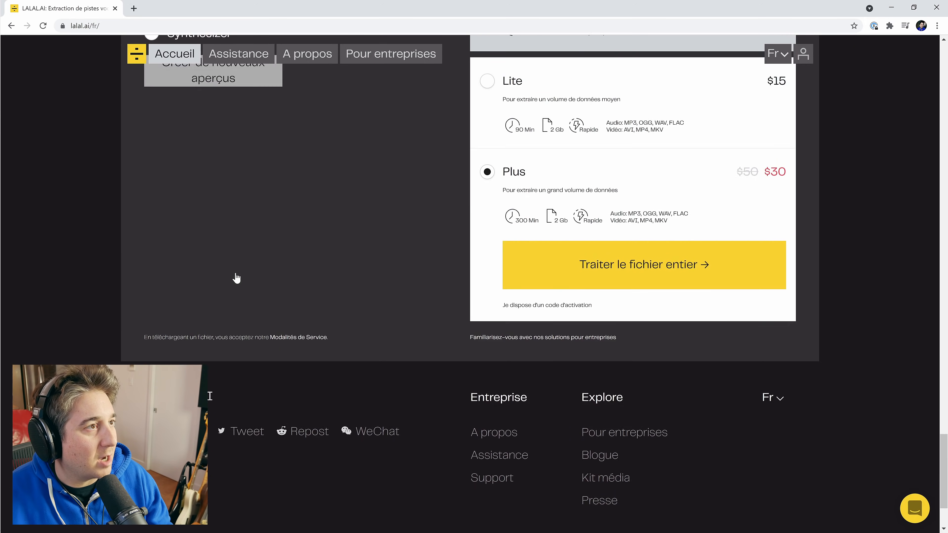
scroll(235, 273, up, 17)
scroll(235, 275, up, 10)
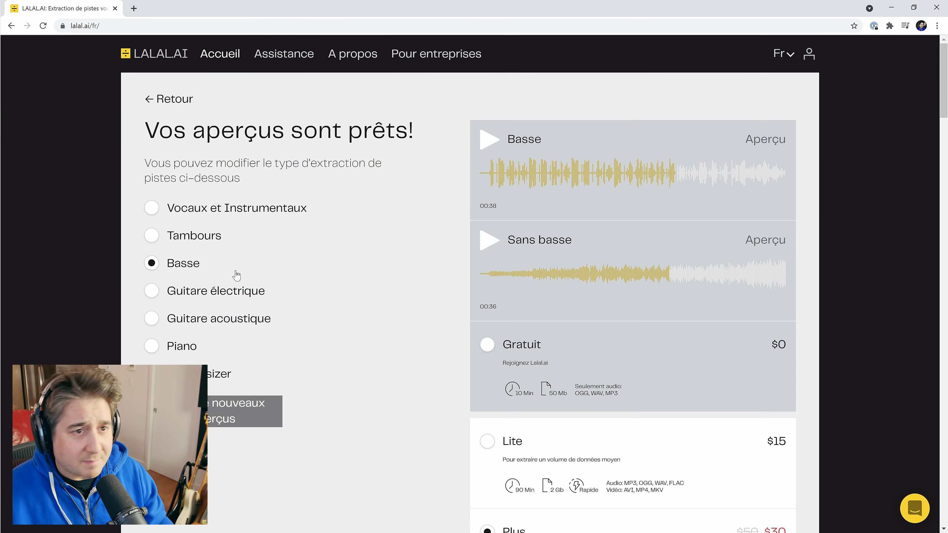